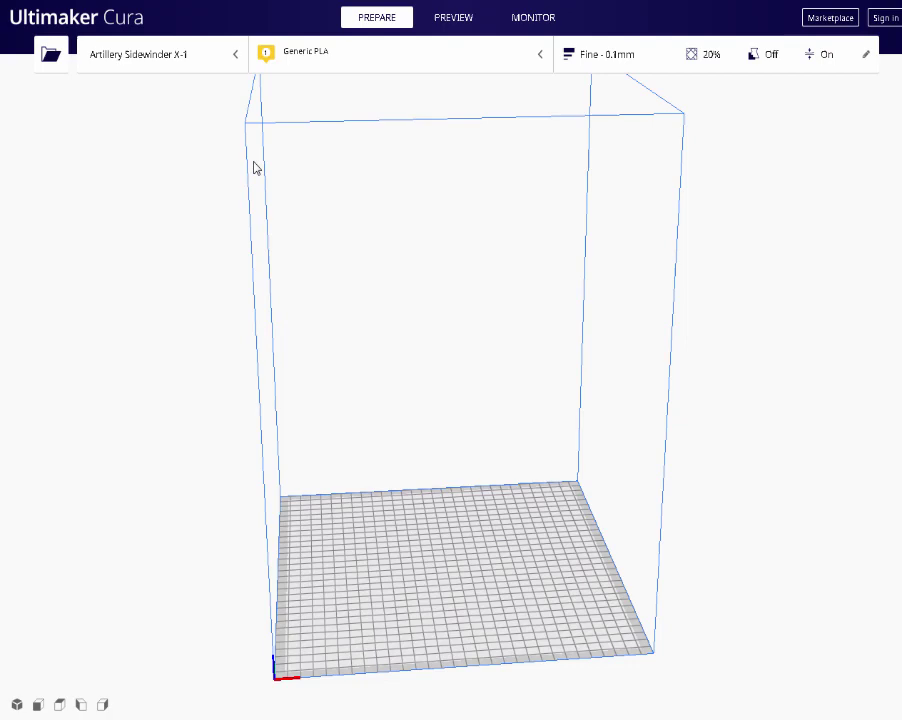
# Add a non-networked Custom FFF printer from the Custom category
pyautogui.click(205, 63)
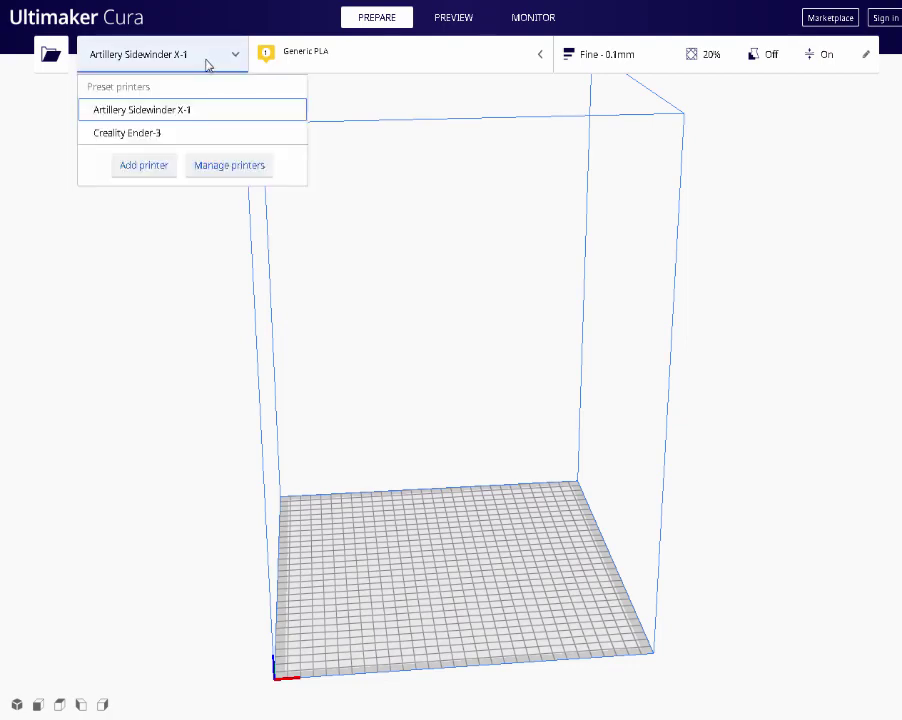
pyautogui.click(161, 167)
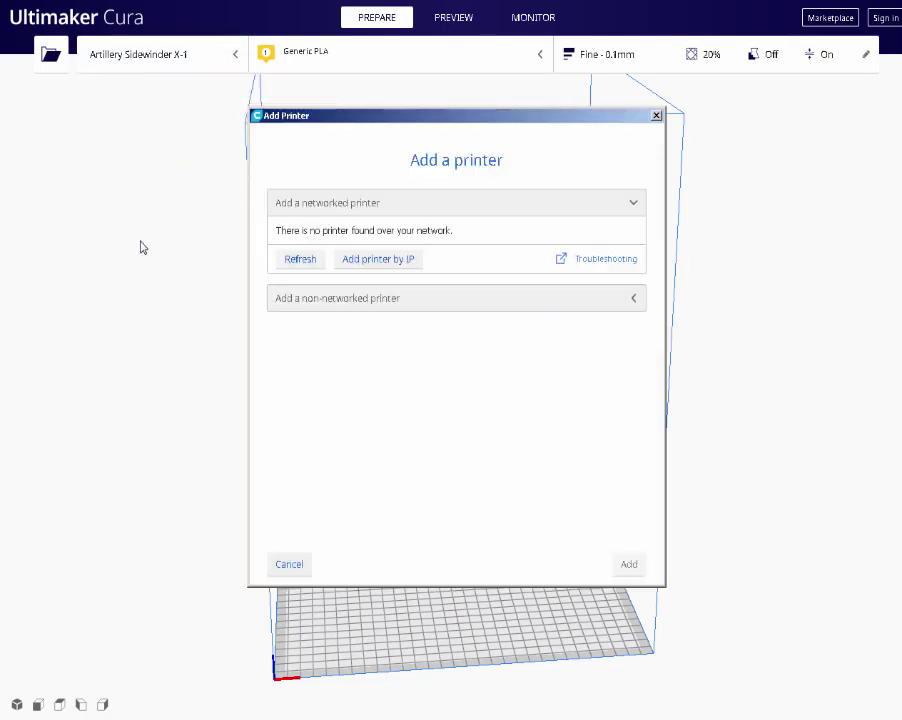
pyautogui.click(300, 298)
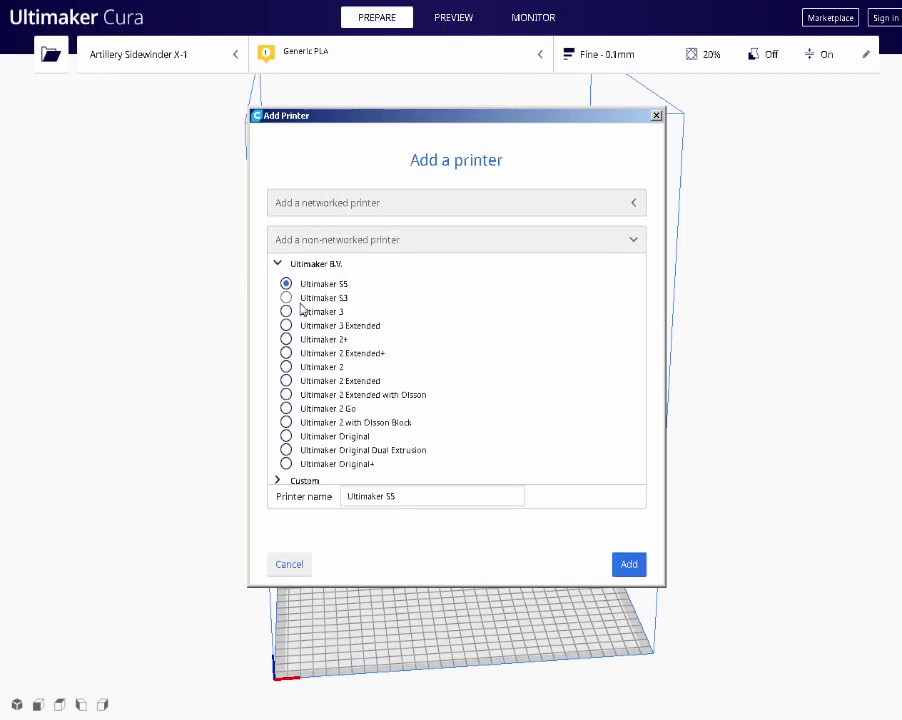
pyautogui.scroll(-3, 300, 405)
pyautogui.click(295, 384)
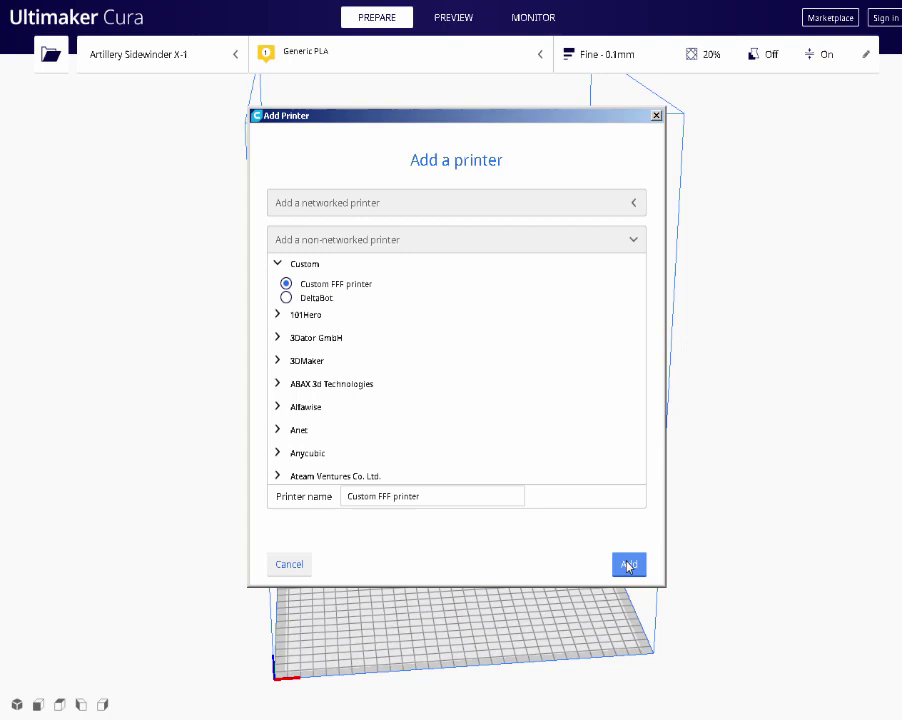
pyautogui.click(630, 565)
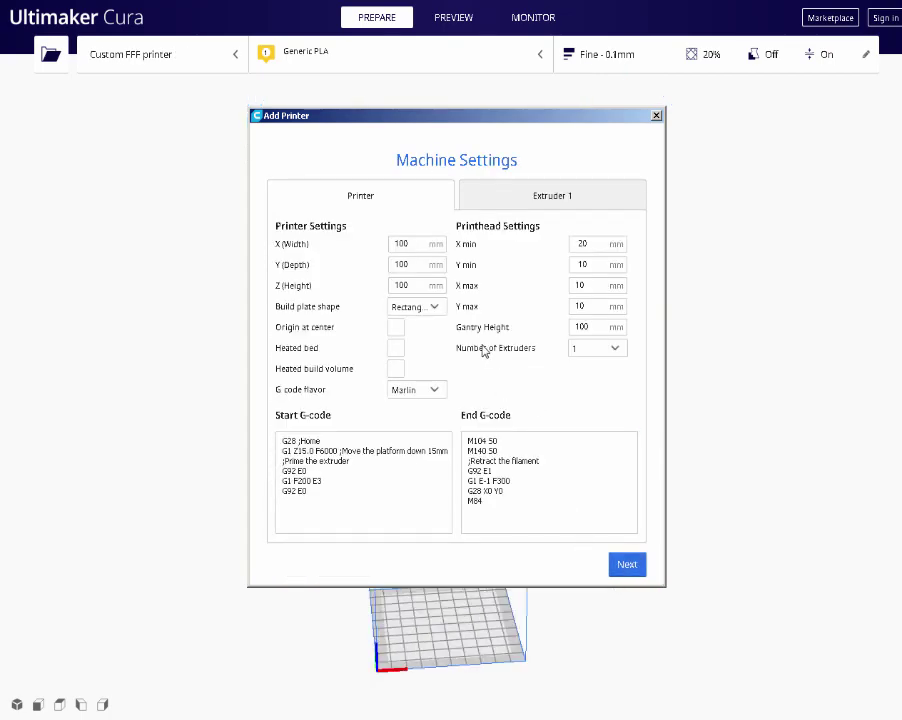
# Set the printer build volume to 220 mm width, 220 mm depth and 250 mm height
pyautogui.moveTo(477, 353)
pyautogui.moveTo(418, 248)
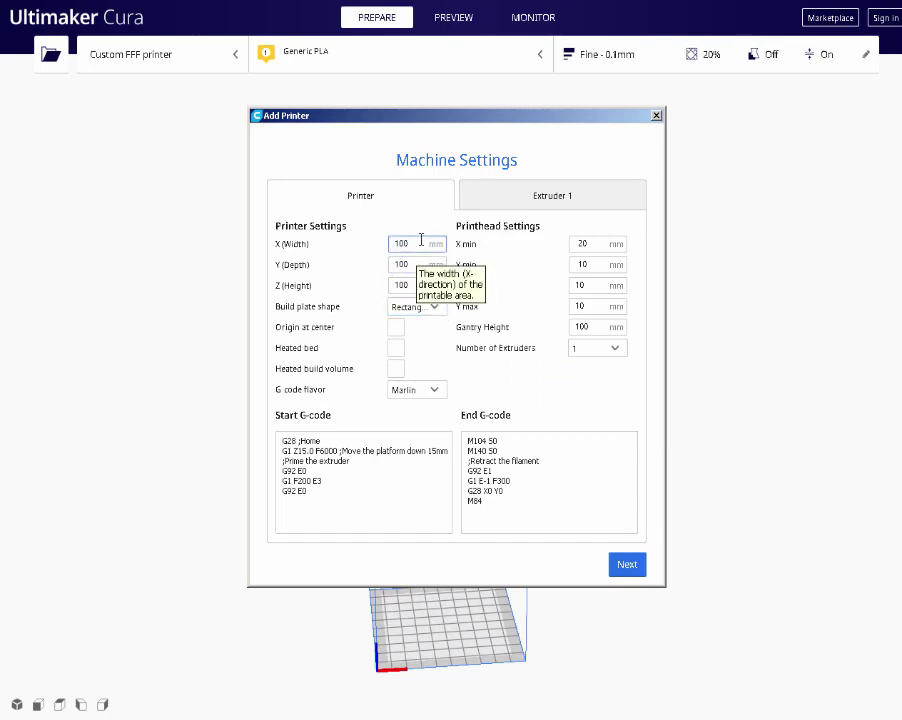
pyautogui.doubleClick(419, 241)
pyautogui.write('220')
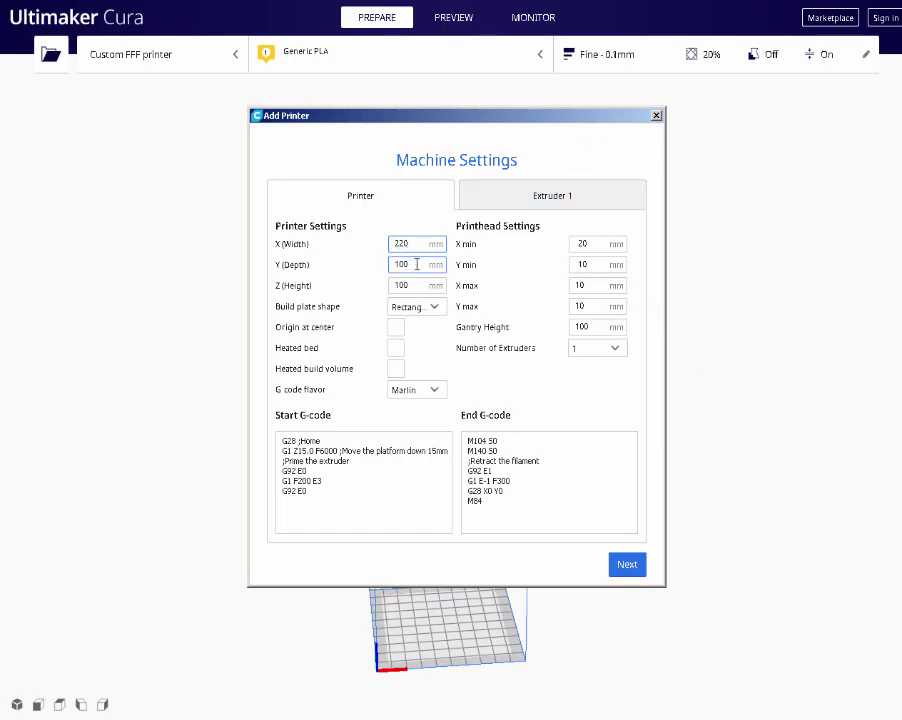
pyautogui.doubleClick(401, 265)
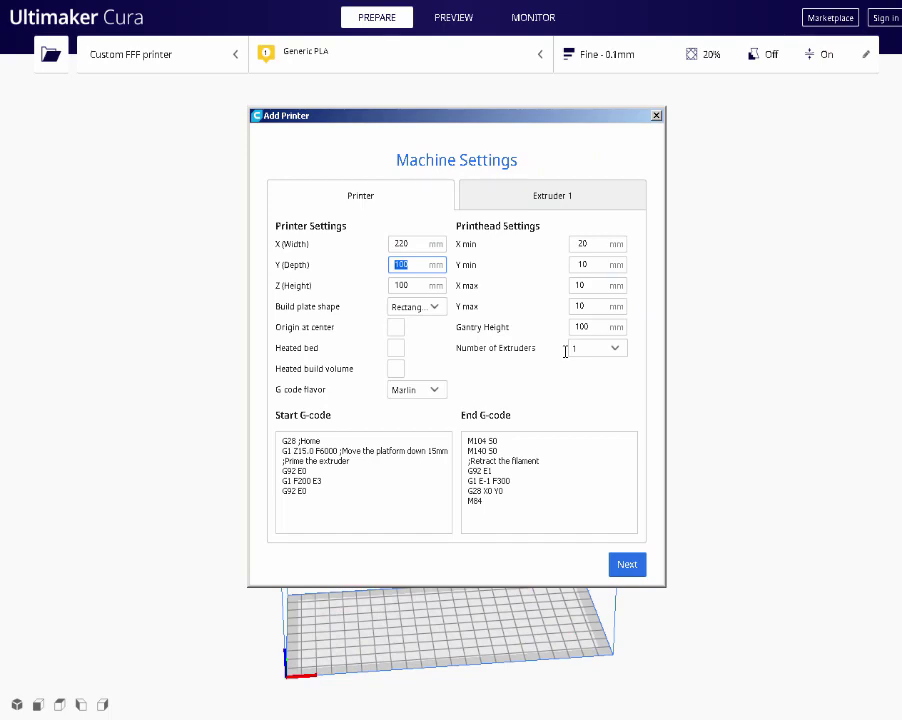
pyautogui.write('220')
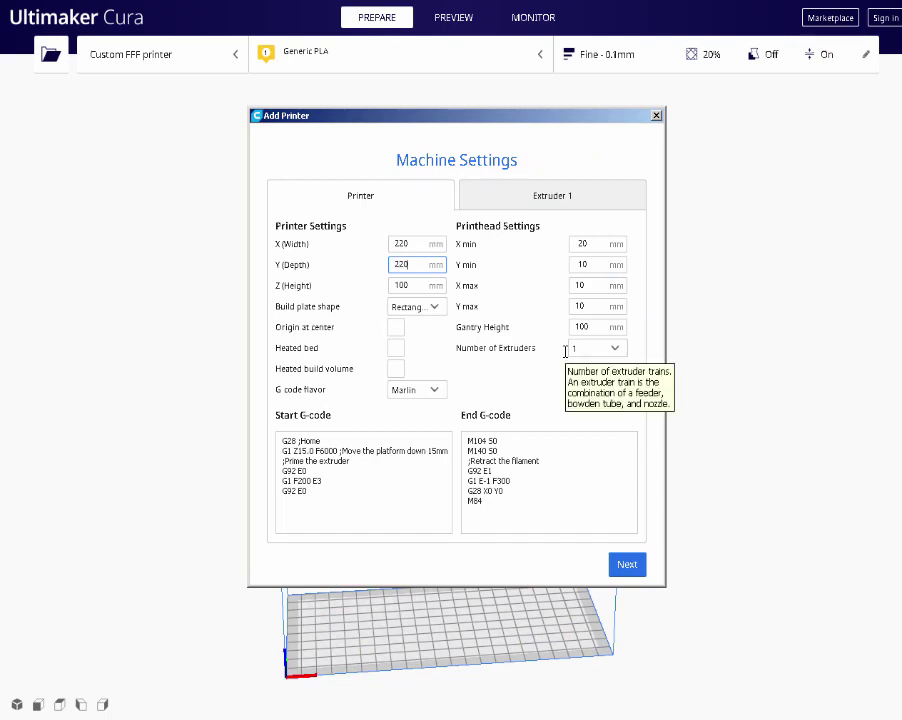
pyautogui.doubleClick(412, 285)
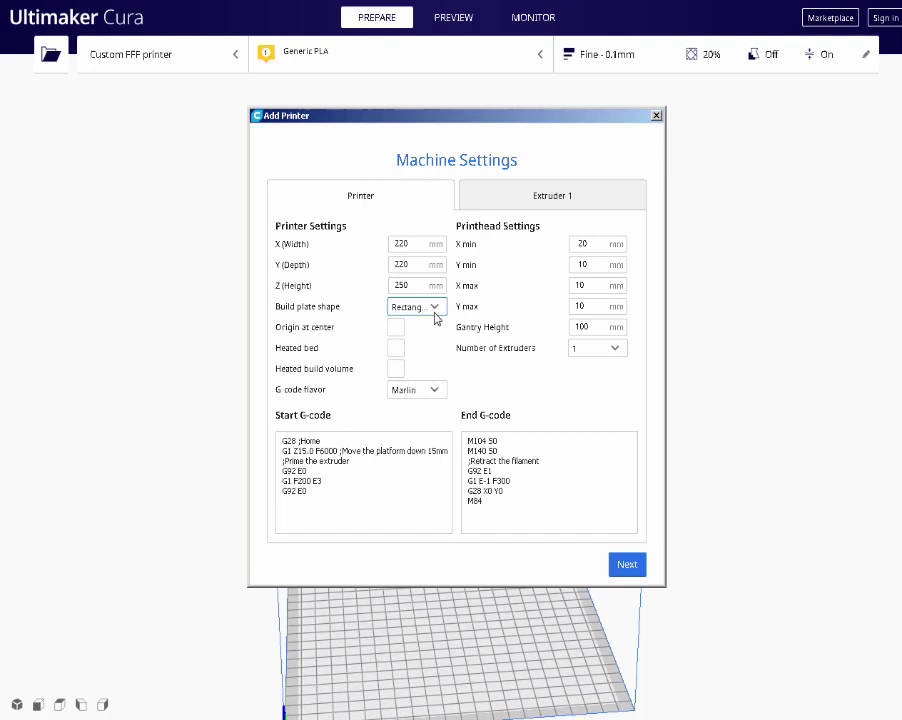
# Keep a rectangular build plate, enable the heated bed, and choose RepRap G-code flavor
pyautogui.click(434, 313)
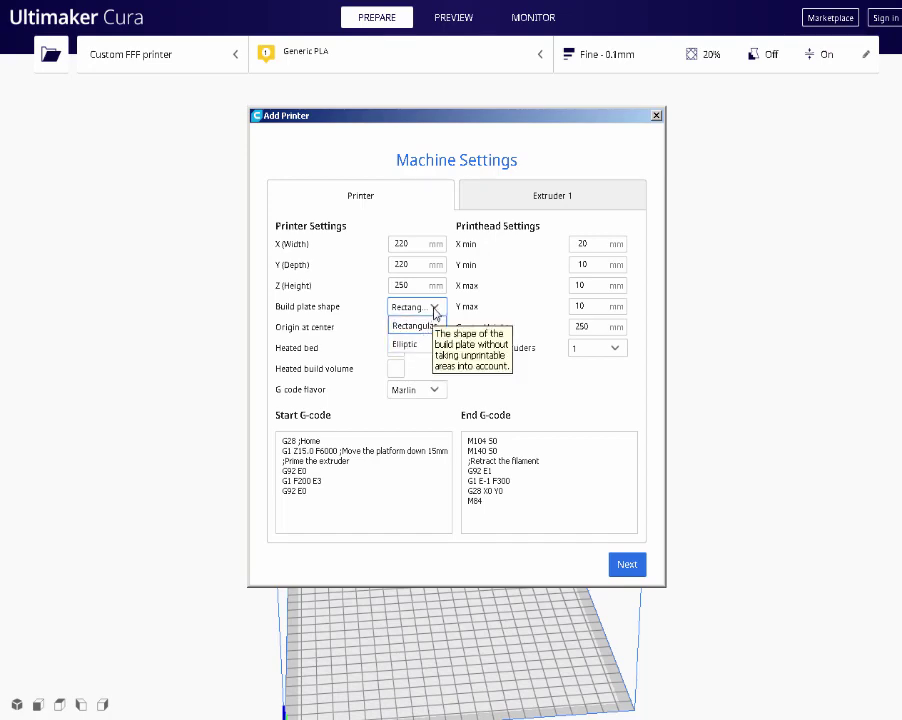
pyautogui.click(434, 327)
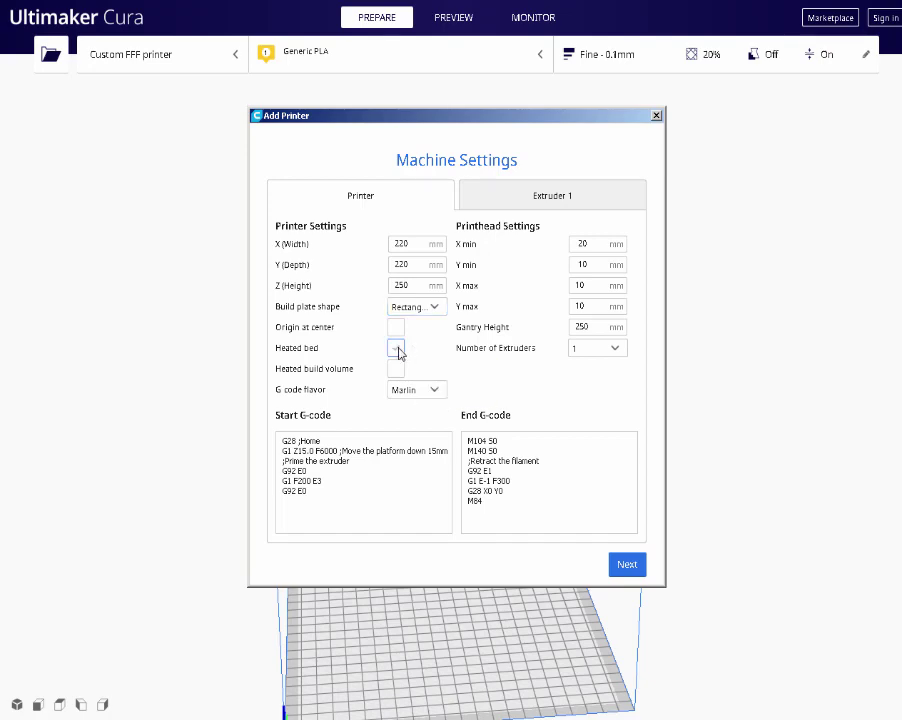
pyautogui.click(397, 349)
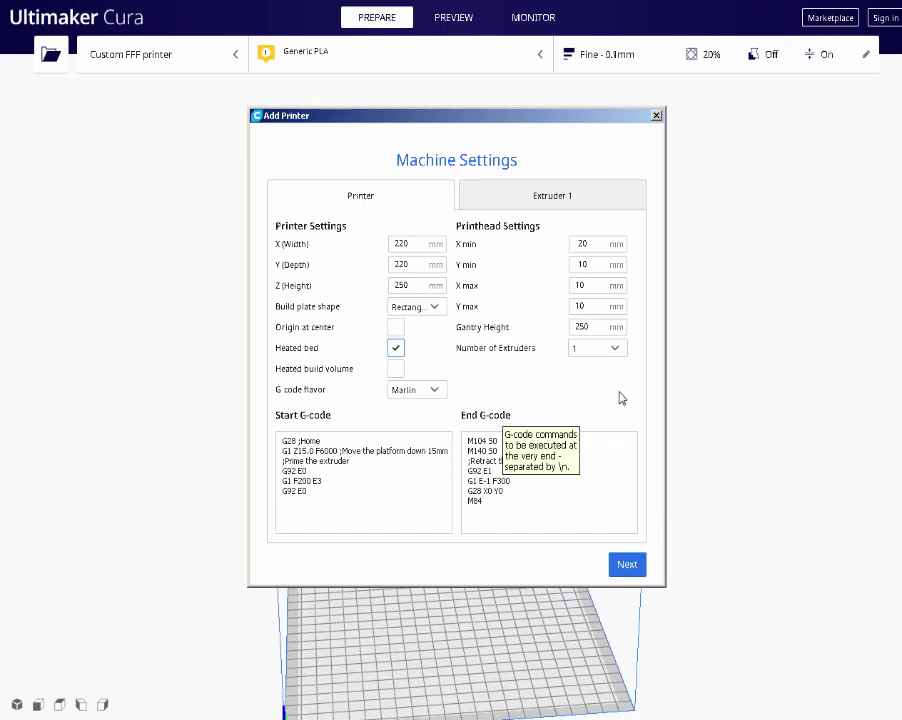
pyautogui.click(405, 390)
pyautogui.click(432, 455)
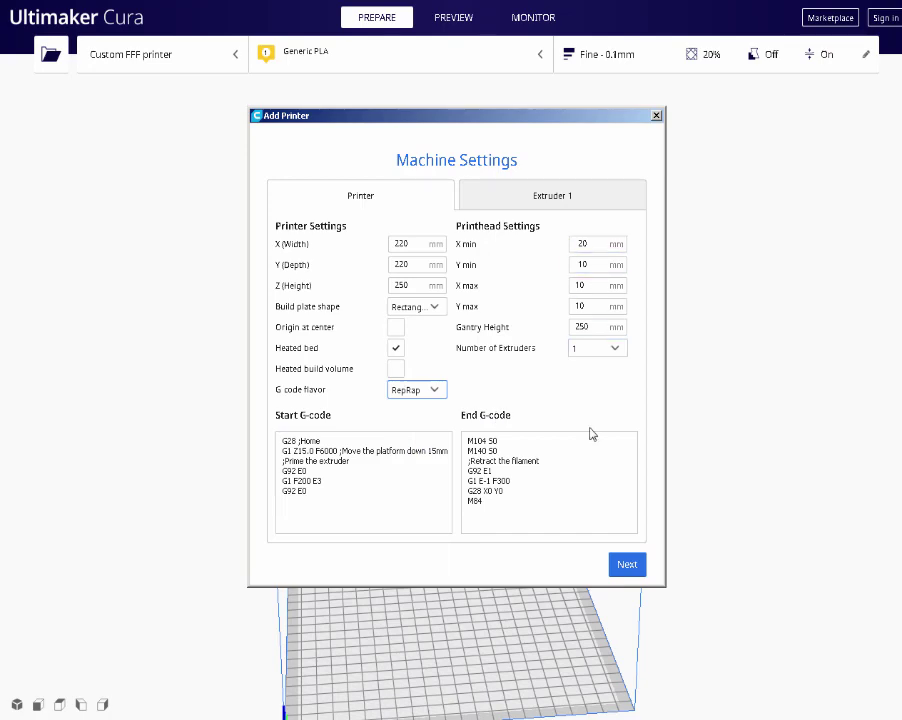
# Change Extruder 1's compatible material diameter from 2.85 to 1.75 mm and finish the wizard
pyautogui.click(614, 204)
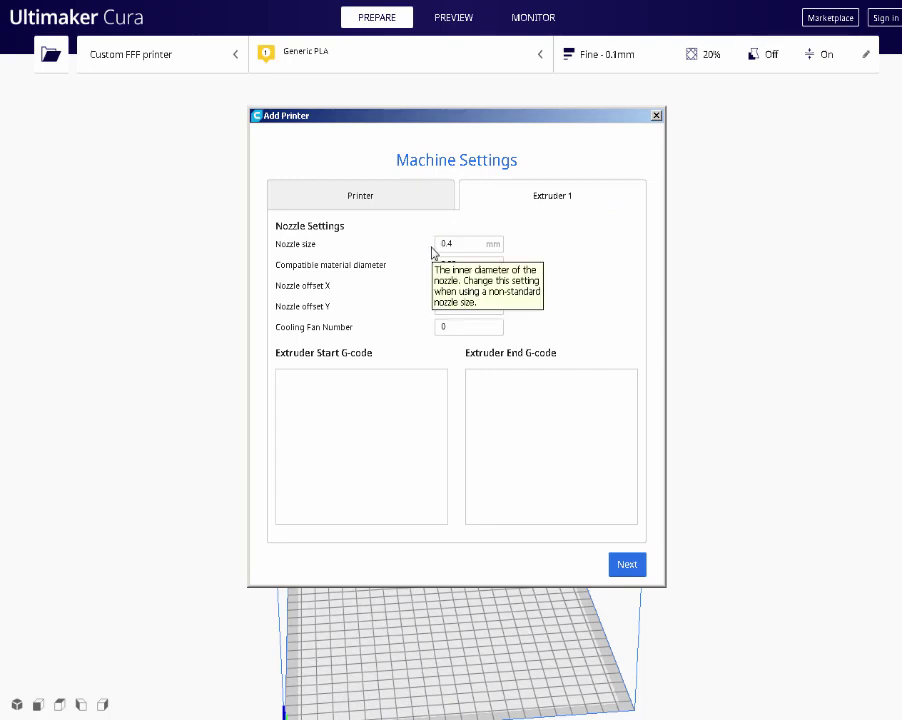
pyautogui.click(465, 260)
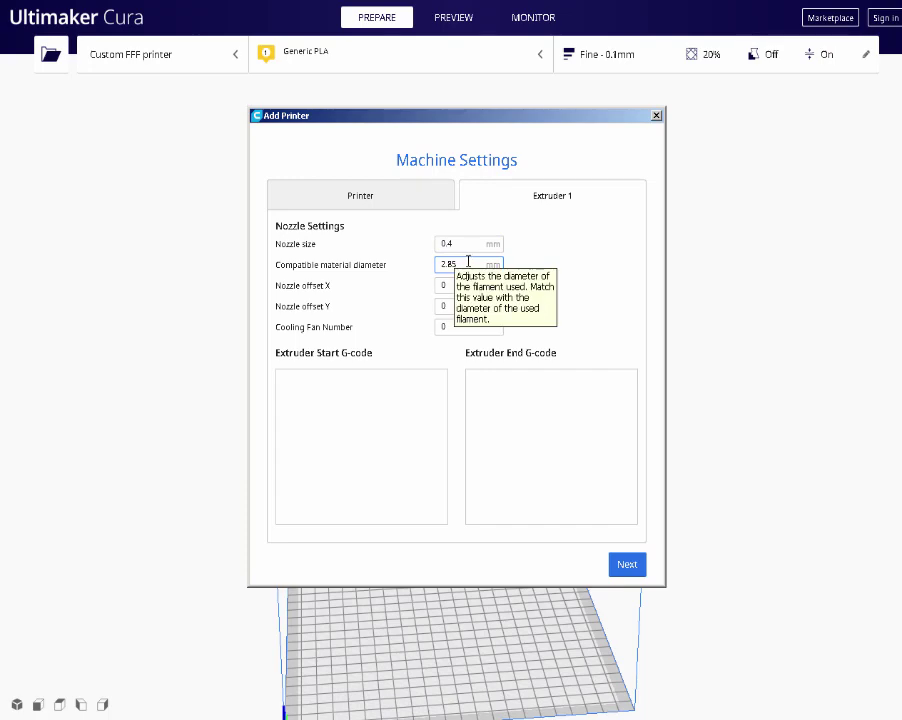
pyautogui.moveTo(468, 261); pyautogui.dragTo(409, 261)
pyautogui.write('1')
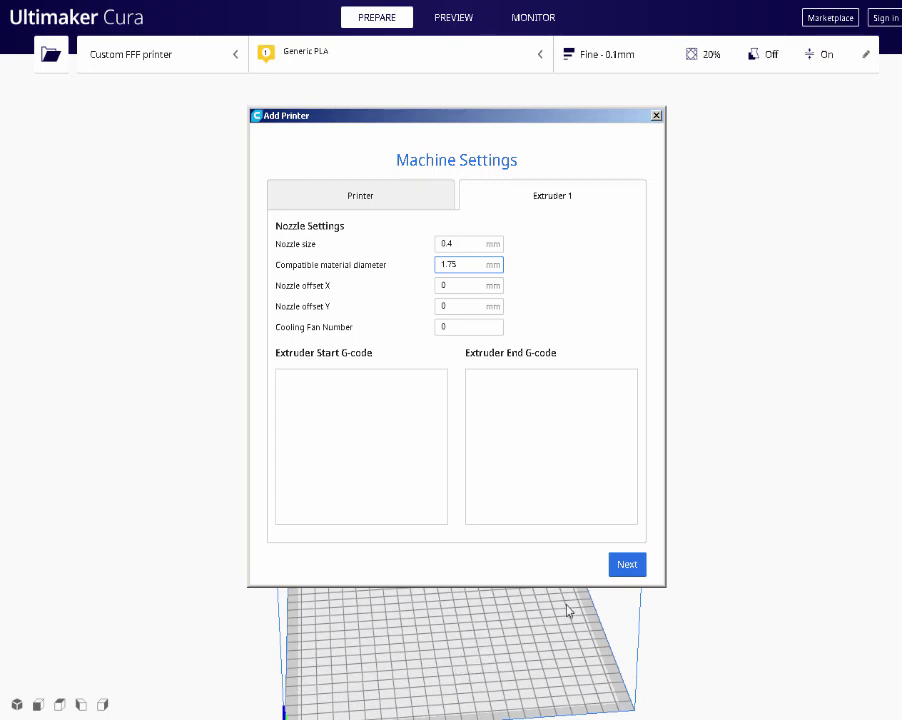
pyautogui.click(628, 566)
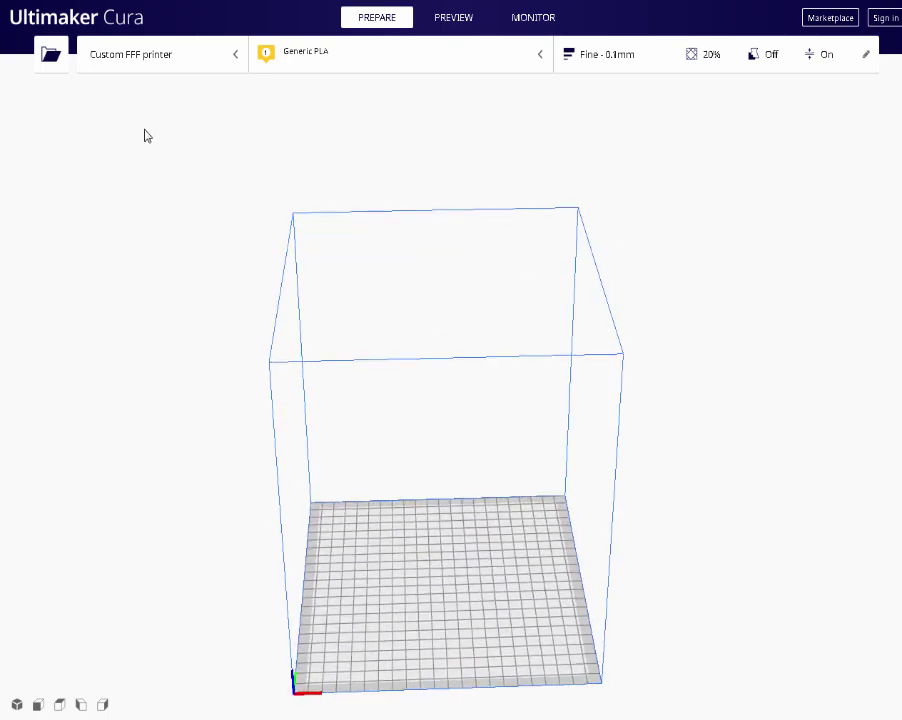
# Rename the Custom FFF printer to 'Artillery Genius 3D printer' in Manage printers and close Preferences
pyautogui.click(195, 58)
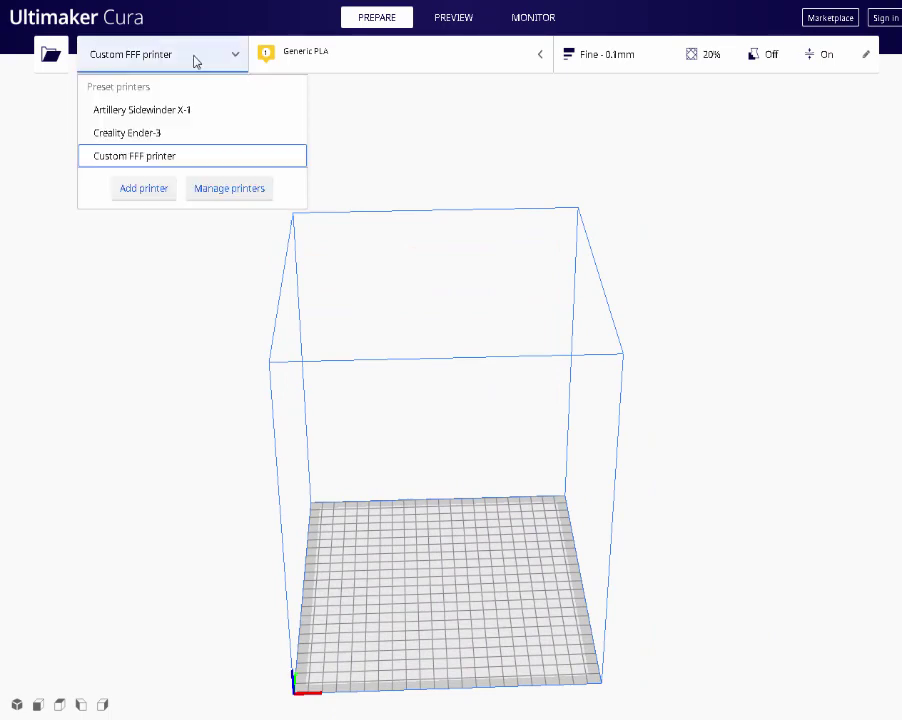
pyautogui.click(233, 192)
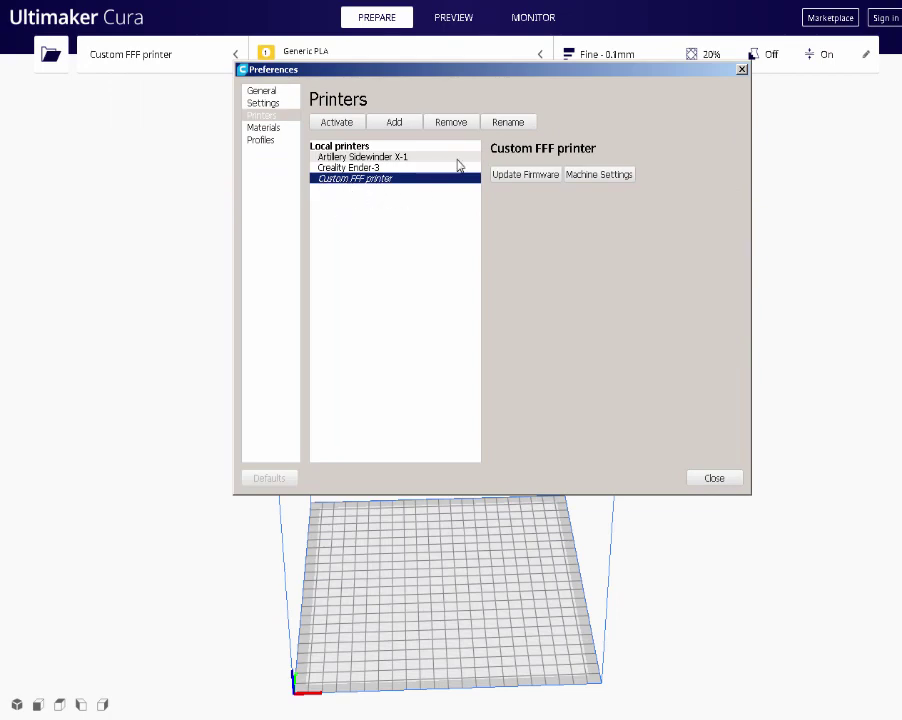
pyautogui.click(517, 122)
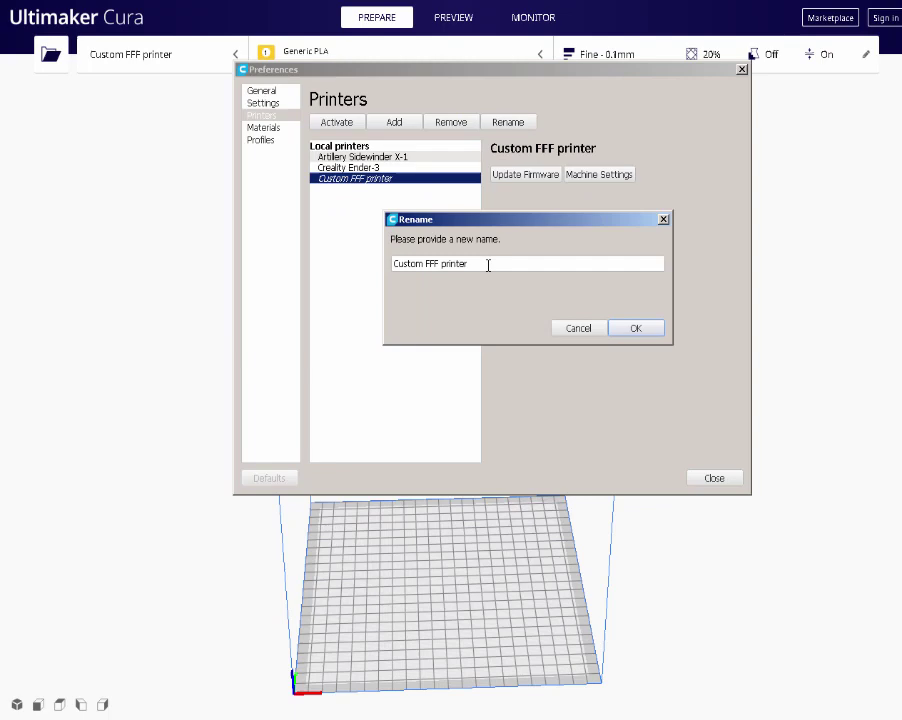
pyautogui.moveTo(487, 264); pyautogui.dragTo(362, 289)
pyautogui.write('Artillery Geni')
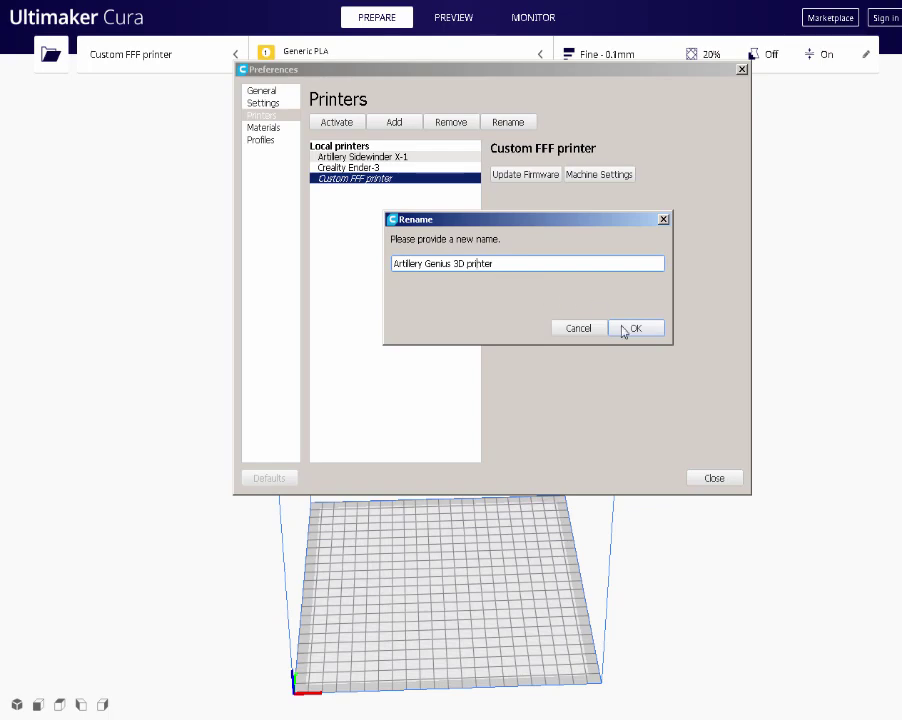
pyautogui.click(634, 328)
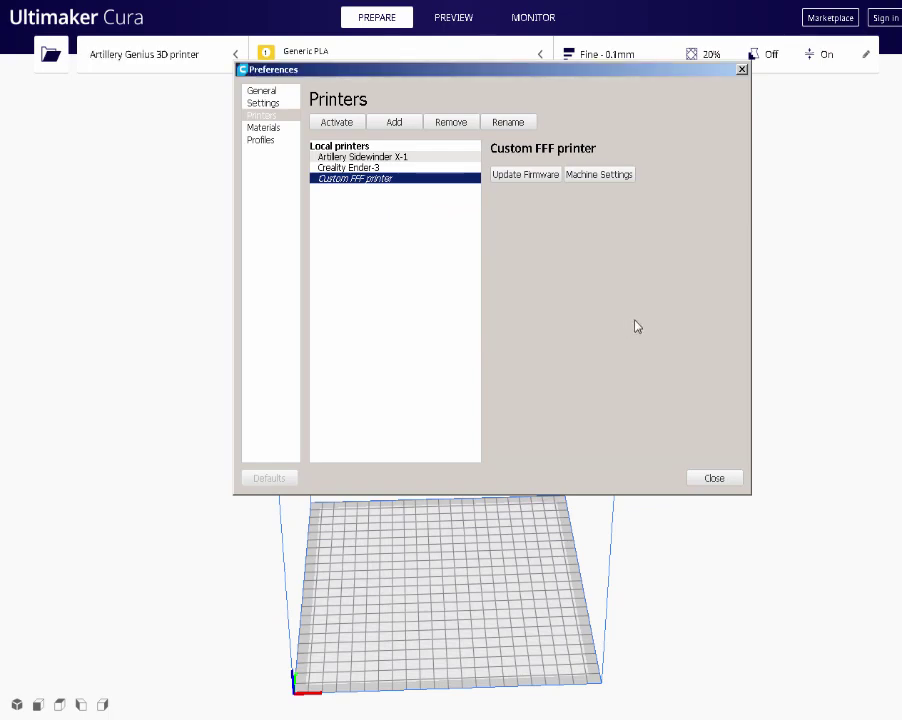
pyautogui.click(727, 482)
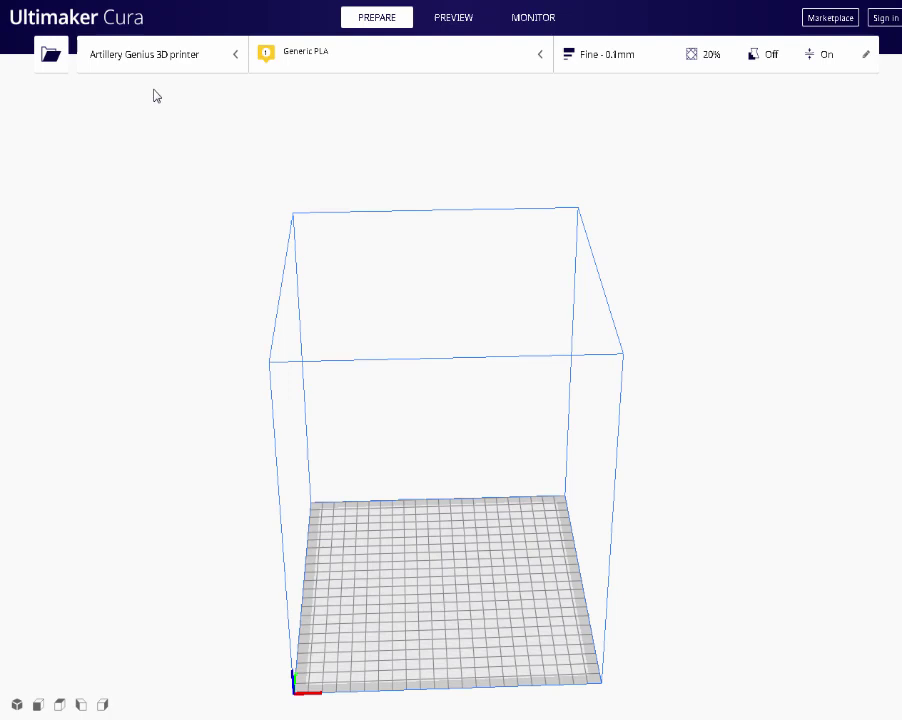
pyautogui.click(461, 62)
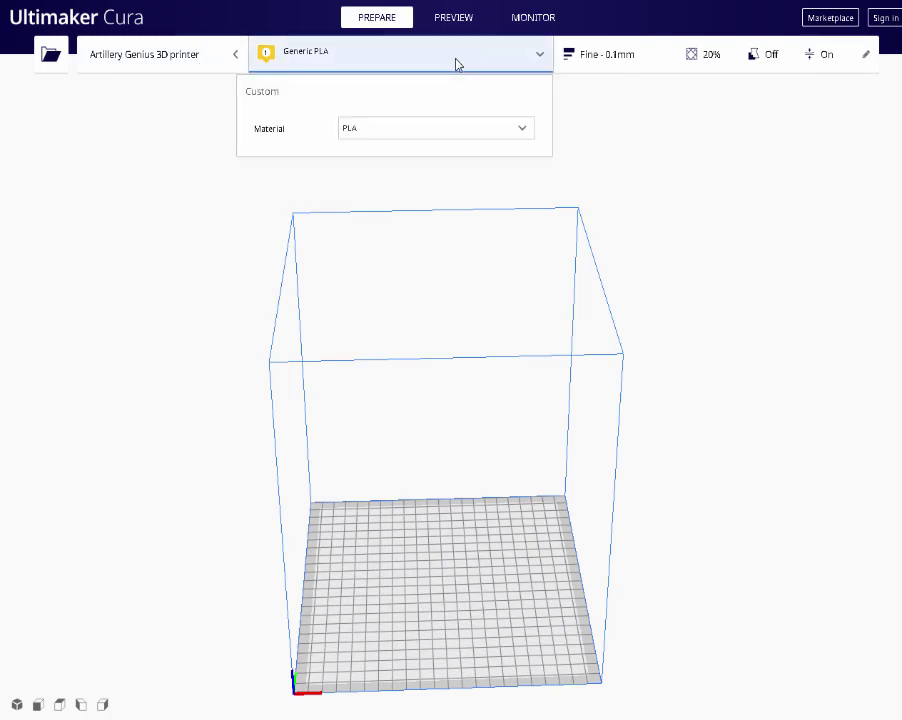
pyautogui.click(436, 130)
pyautogui.click(683, 78)
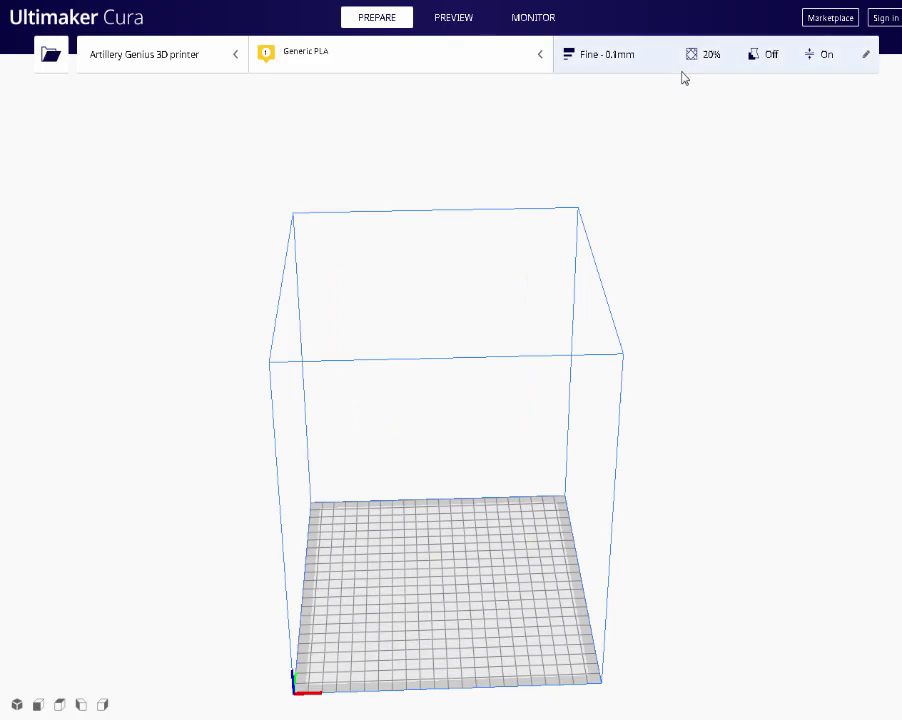
pyautogui.click(616, 66)
pyautogui.scroll(-3, 760, 345)
pyautogui.scroll(3, 780, 315)
pyautogui.moveTo(676, 289)
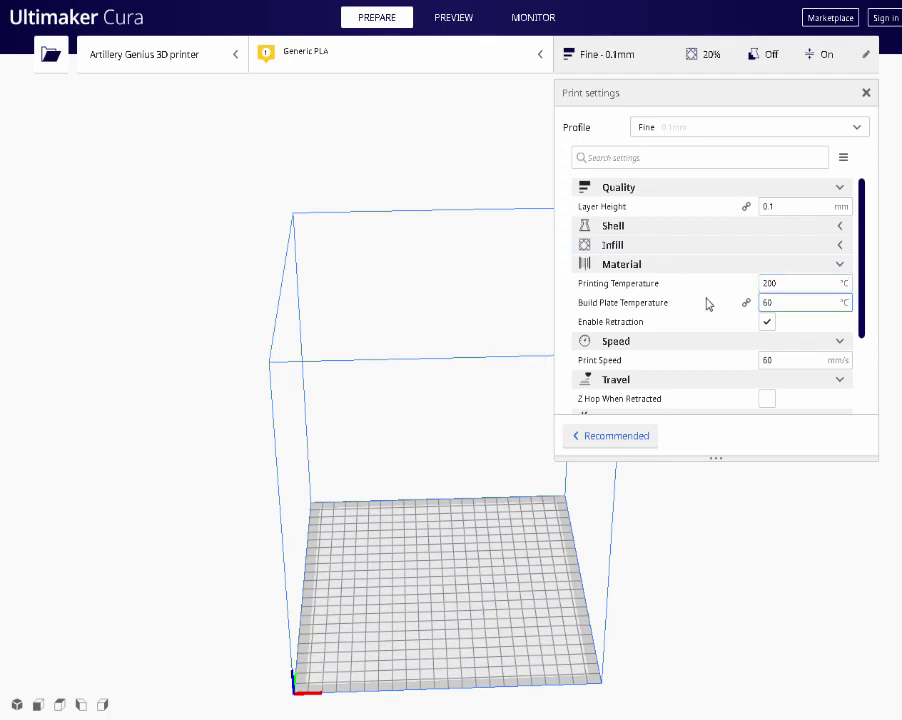
pyautogui.moveTo(702, 300)
pyautogui.scroll(-3, 735, 320)
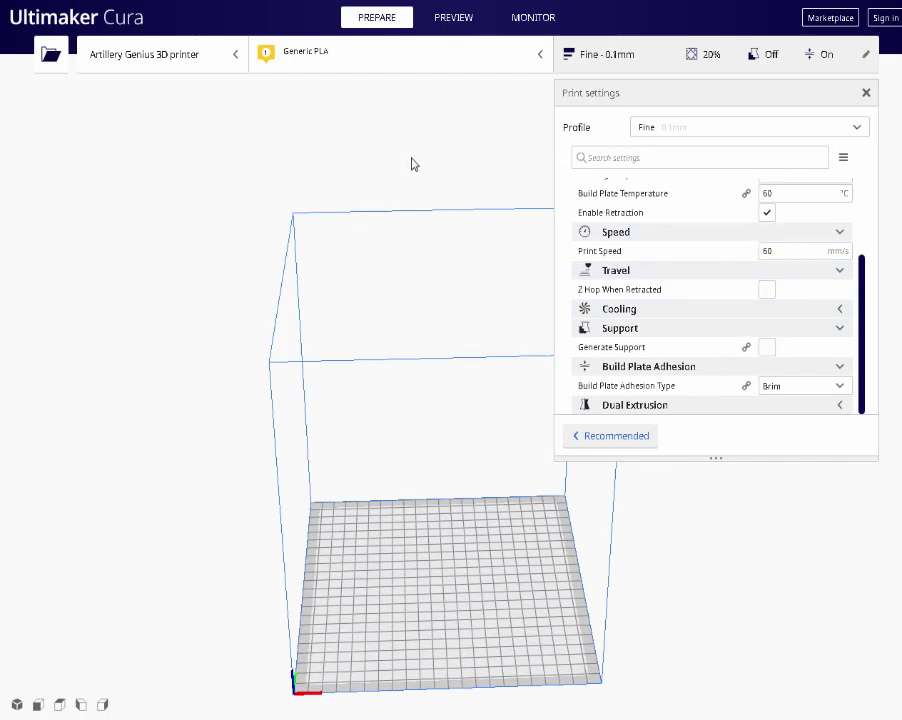
pyautogui.click(866, 92)
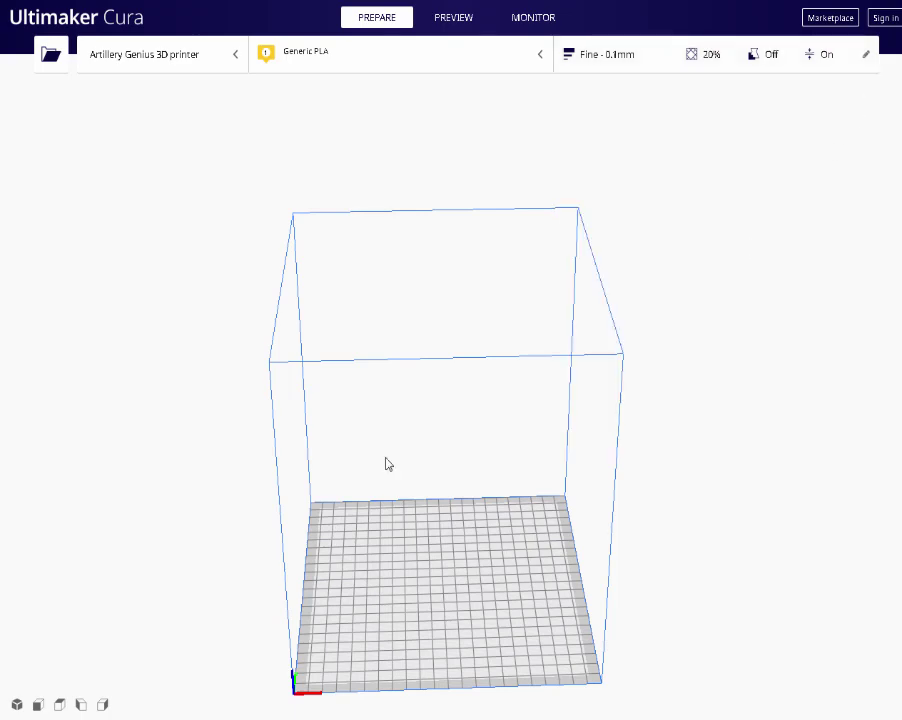